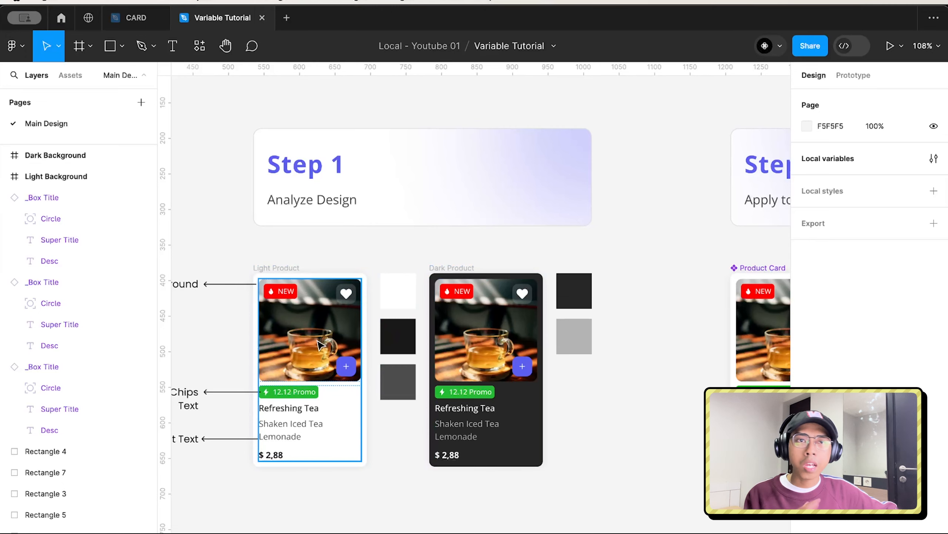
Examine the light product card's text layers and the color swatches beside it
{"action": "scroll", "coordinate": [297, 434], "scroll_direction": "up", "scroll_amount": 6}
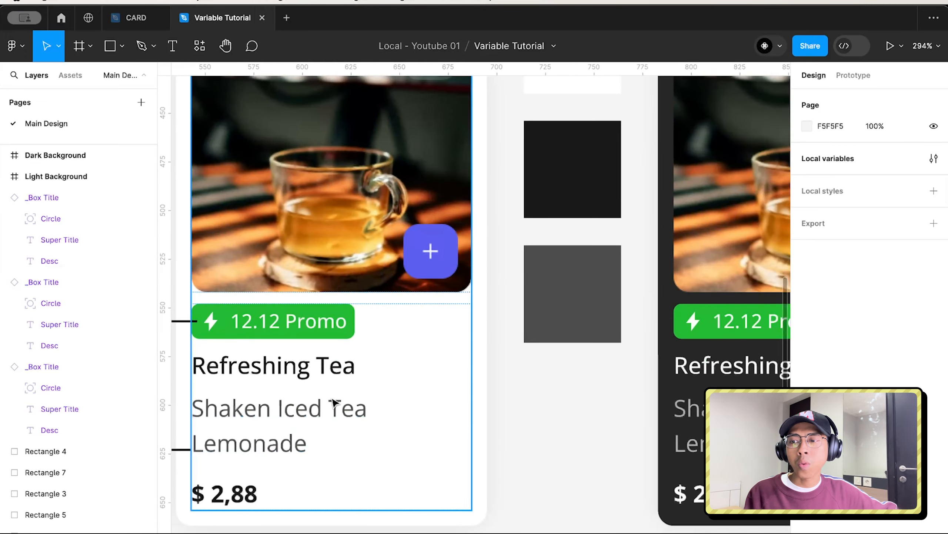
{"action": "scroll", "coordinate": [318, 411], "scroll_direction": "down", "scroll_amount": 2}
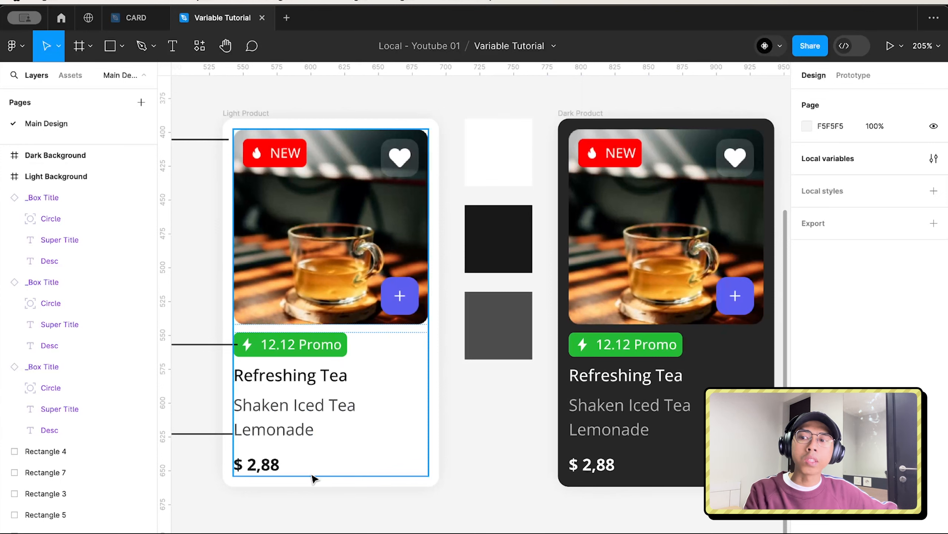
{"action": "double_click", "coordinate": [270, 466]}
{"action": "left_click", "coordinate": [270, 466]}
{"action": "scroll", "coordinate": [541, 456], "scroll_direction": "right", "scroll_amount": 4}
{"action": "scroll", "coordinate": [541, 455], "scroll_direction": "up", "scroll_amount": 1}
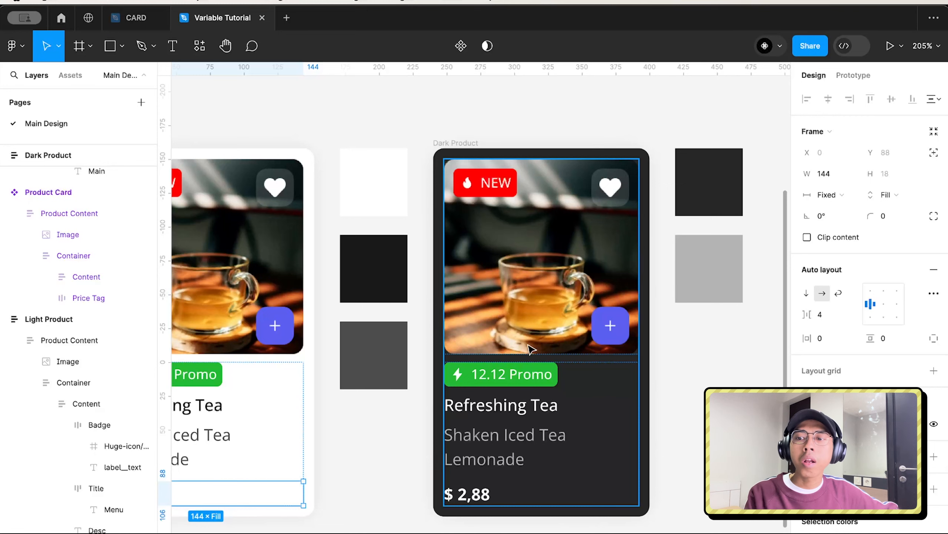
Inspect the dark product card's title, description, price and image layers and compare its colors with the light card
{"action": "left_click", "coordinate": [538, 411]}
{"action": "double_click", "coordinate": [539, 411]}
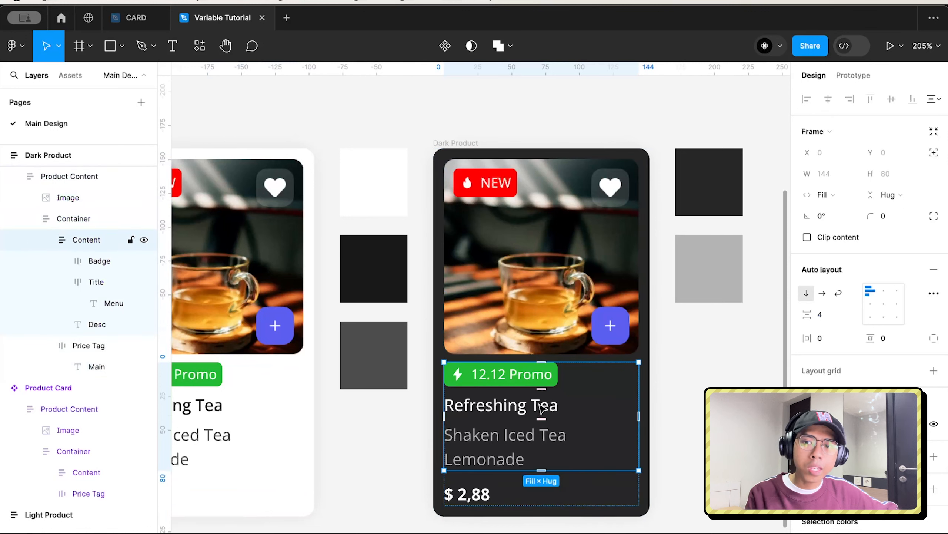
{"action": "left_click", "coordinate": [543, 438]}
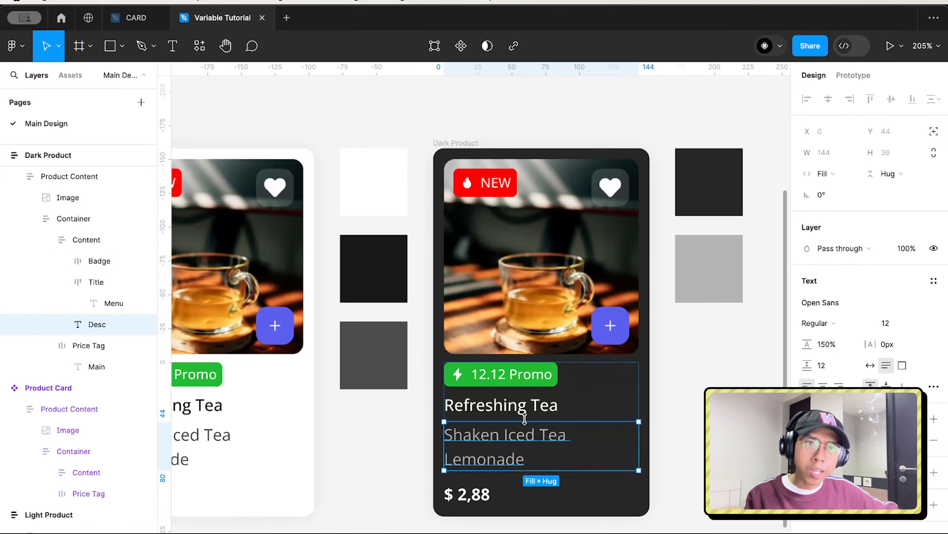
{"action": "left_click", "coordinate": [486, 497]}
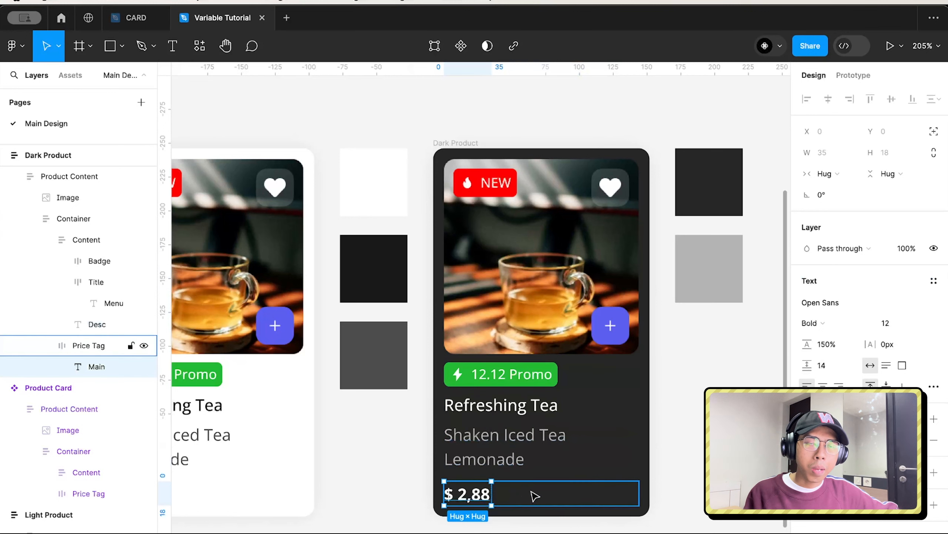
{"action": "scroll", "coordinate": [705, 324], "scroll_direction": "down", "scroll_amount": 3}
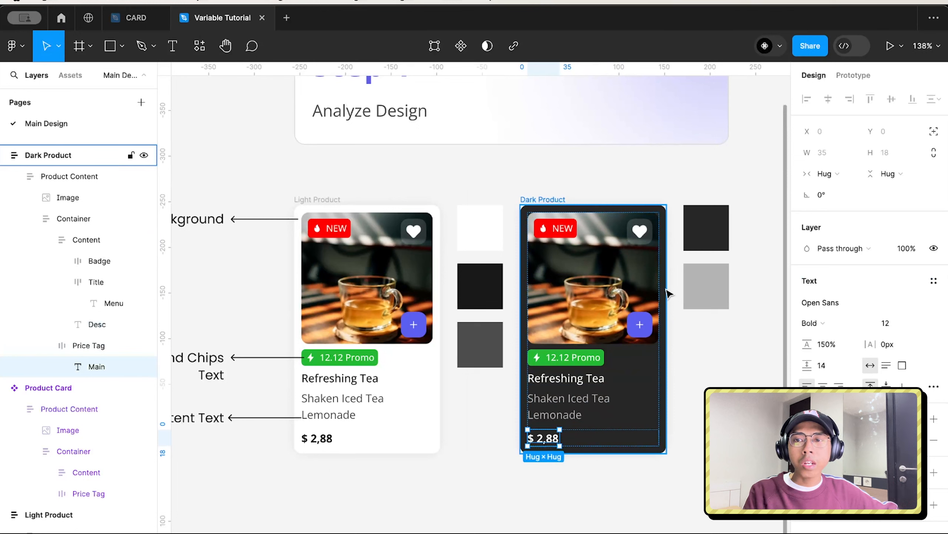
{"action": "double_click", "coordinate": [617, 318]}
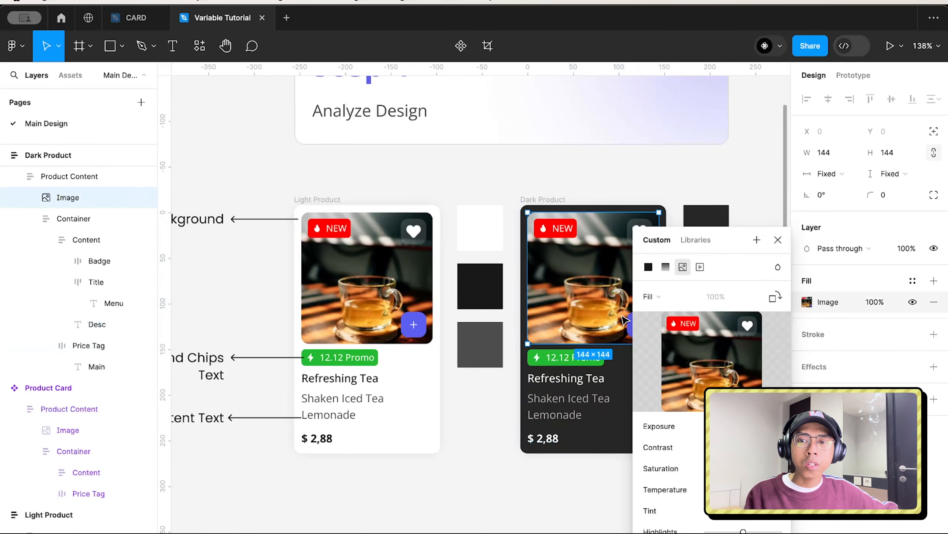
{"action": "left_click", "coordinate": [781, 246]}
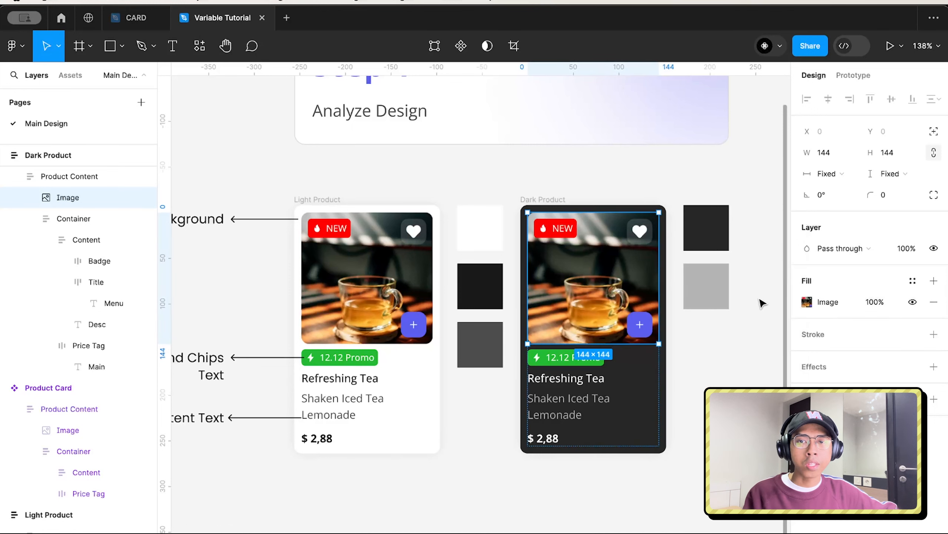
{"action": "left_click", "coordinate": [760, 300]}
{"action": "scroll", "coordinate": [689, 215], "scroll_direction": "right", "scroll_amount": 2}
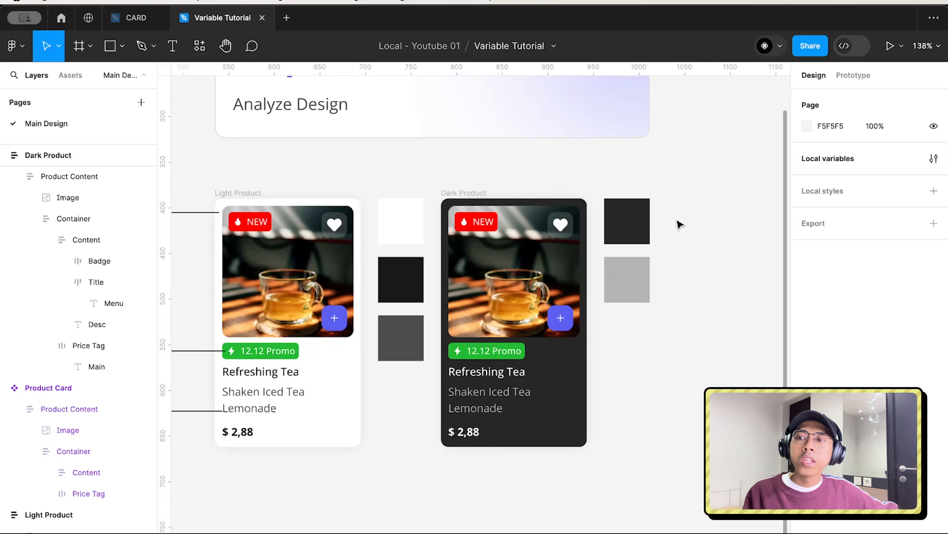
{"action": "left_click", "coordinate": [261, 193]}
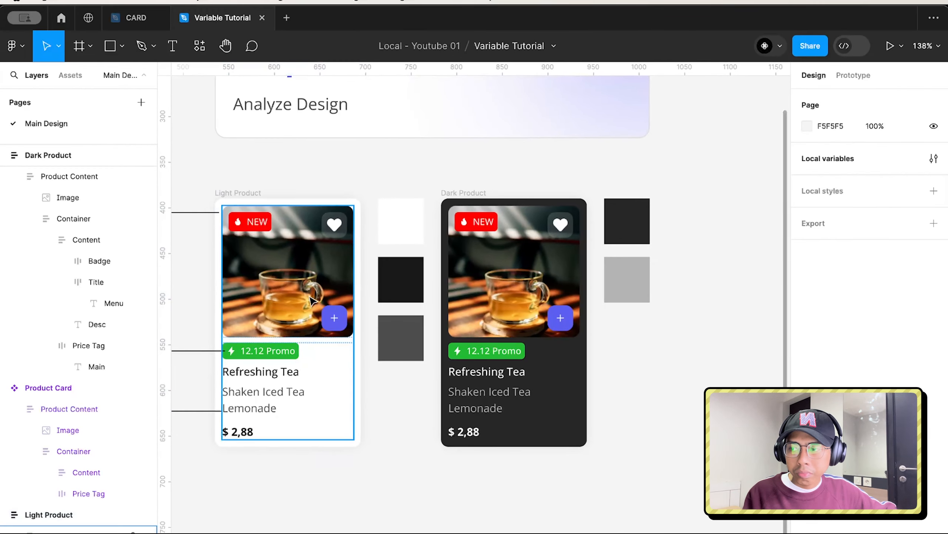
{"action": "left_click", "coordinate": [455, 290]}
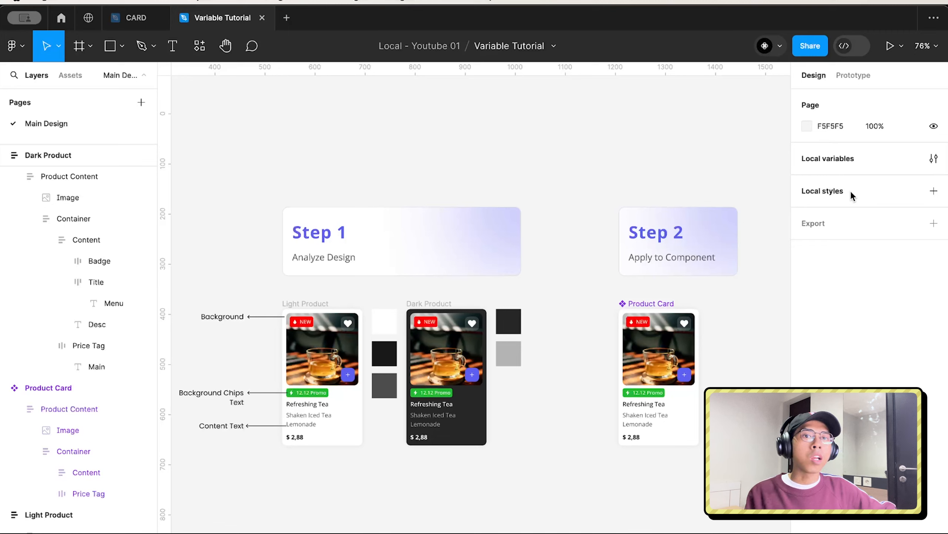
Open the local variables and rename the existing color variable as Bg White
{"action": "left_click", "coordinate": [934, 158]}
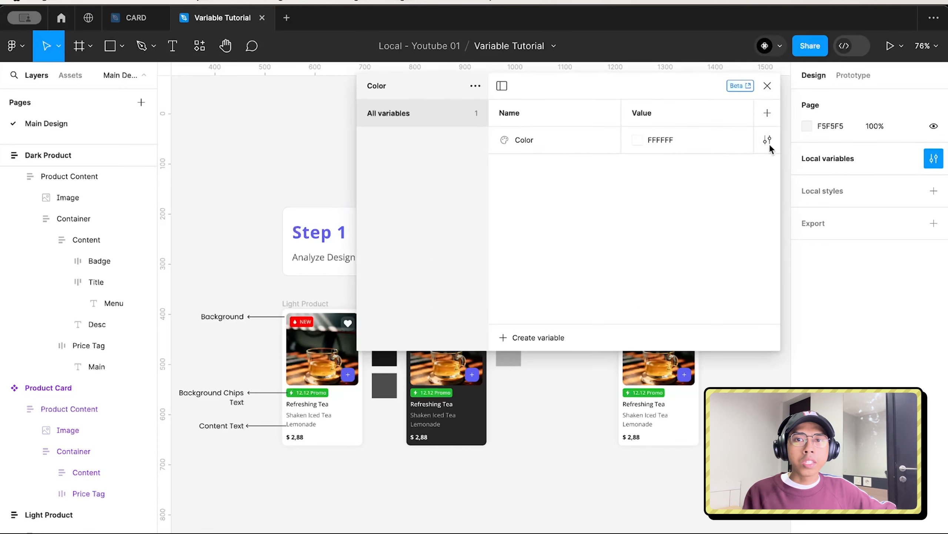
{"action": "left_click_drag", "start_coordinate": [688, 90], "coordinate": [590, 133]}
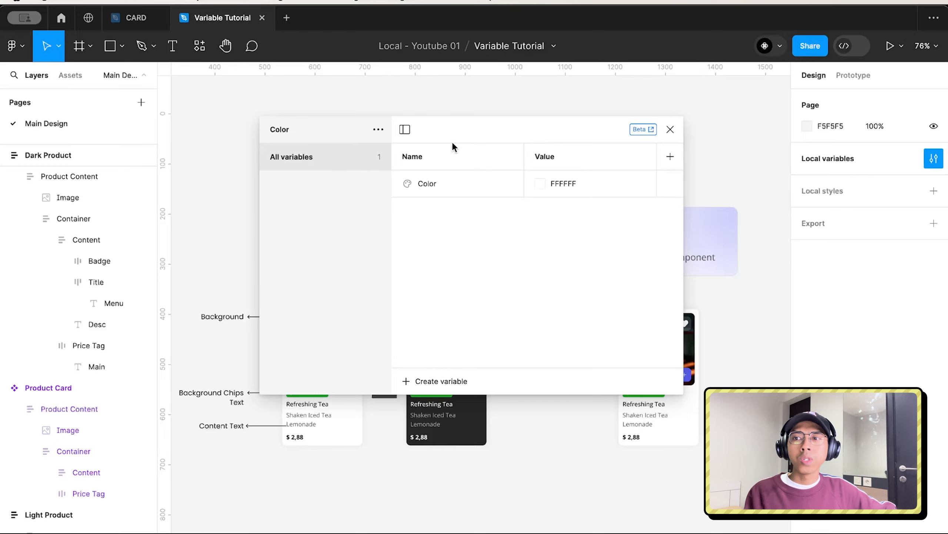
{"action": "left_click_drag", "start_coordinate": [452, 141], "coordinate": [392, 112]}
{"action": "left_click", "coordinate": [371, 162]}
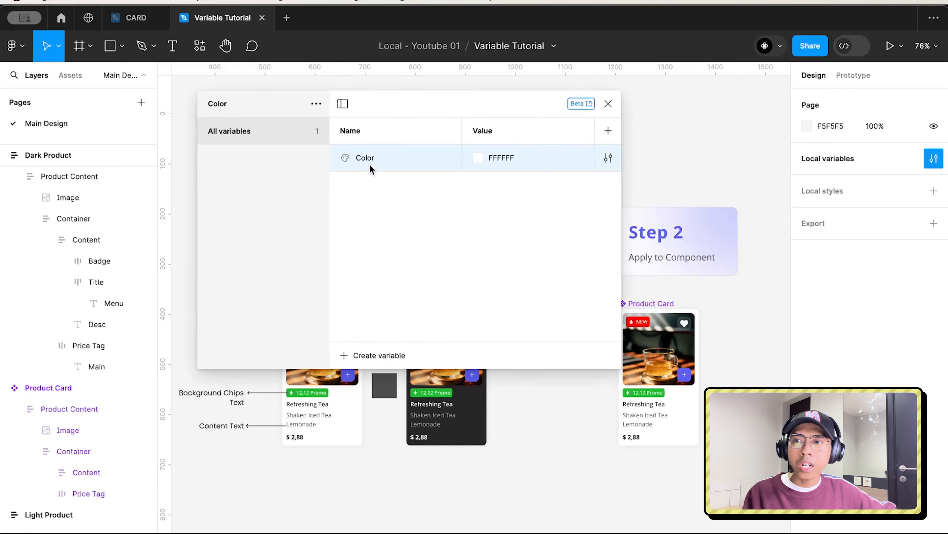
{"action": "double_click", "coordinate": [369, 161]}
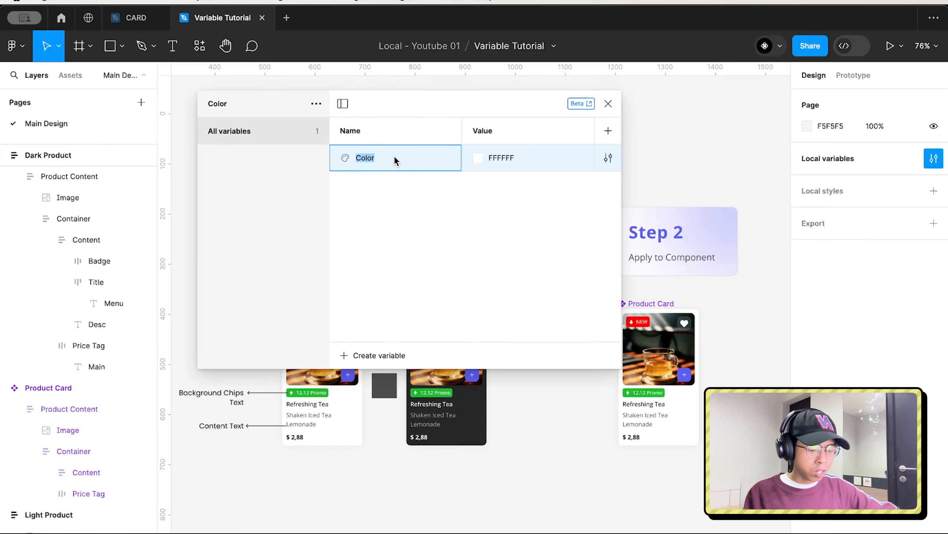
{"action": "type", "text": "Bg White"}
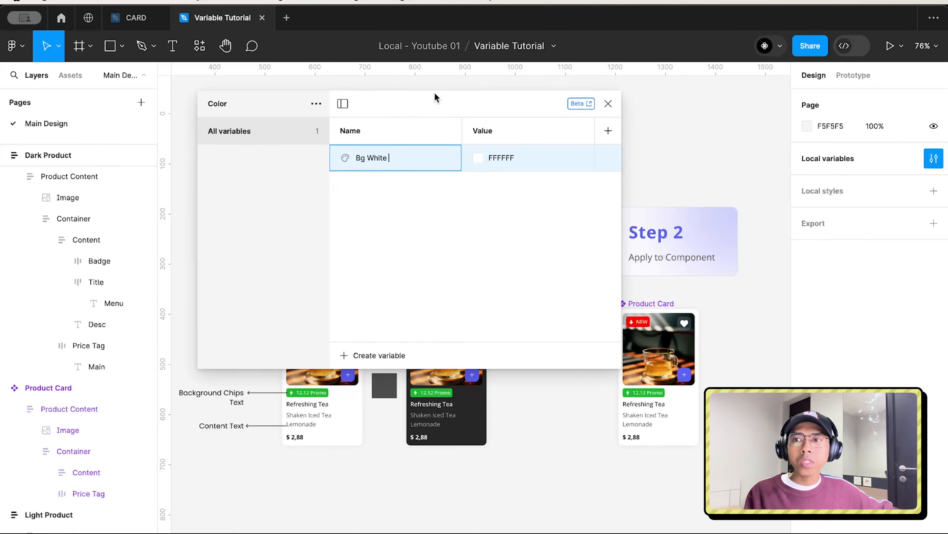
Set the Bg White variable's value to FFFFFF by sampling the white swatch beside the light product card
{"action": "left_click_drag", "start_coordinate": [434, 93], "coordinate": [759, 93]}
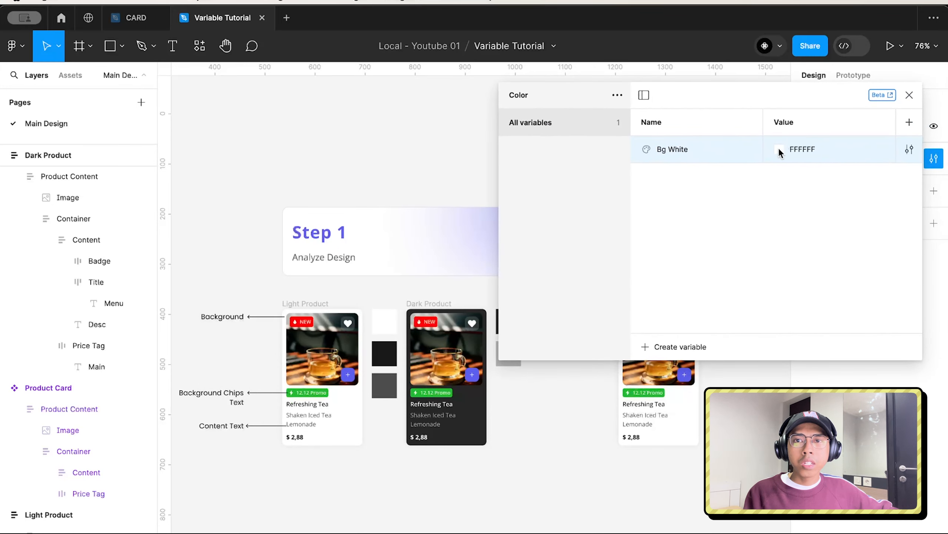
{"action": "left_click", "coordinate": [779, 150]}
{"action": "left_click", "coordinate": [793, 363]}
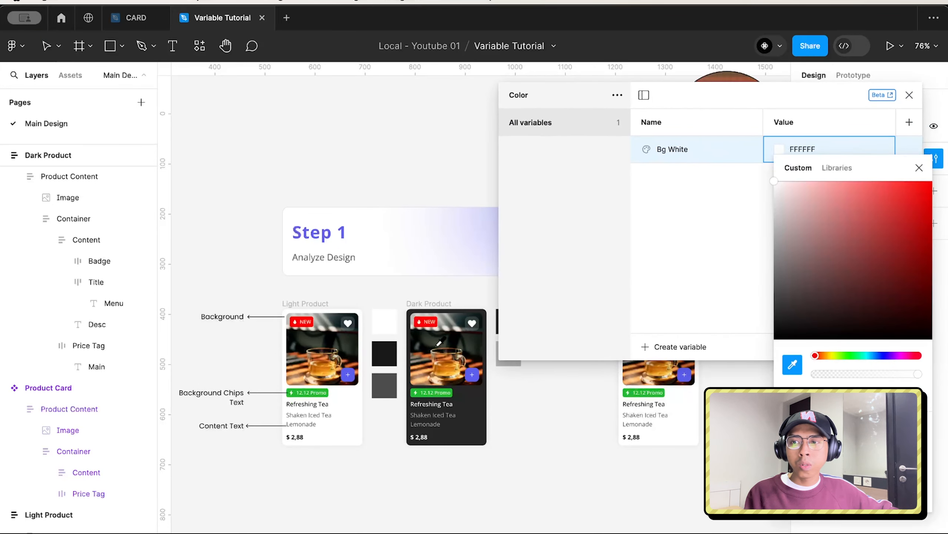
{"action": "left_click", "coordinate": [389, 318]}
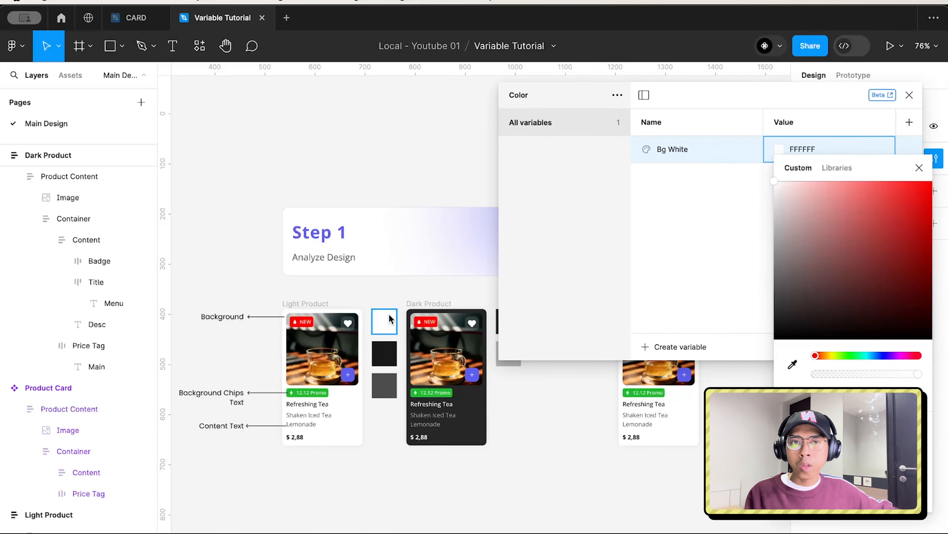
{"action": "left_click", "coordinate": [688, 212]}
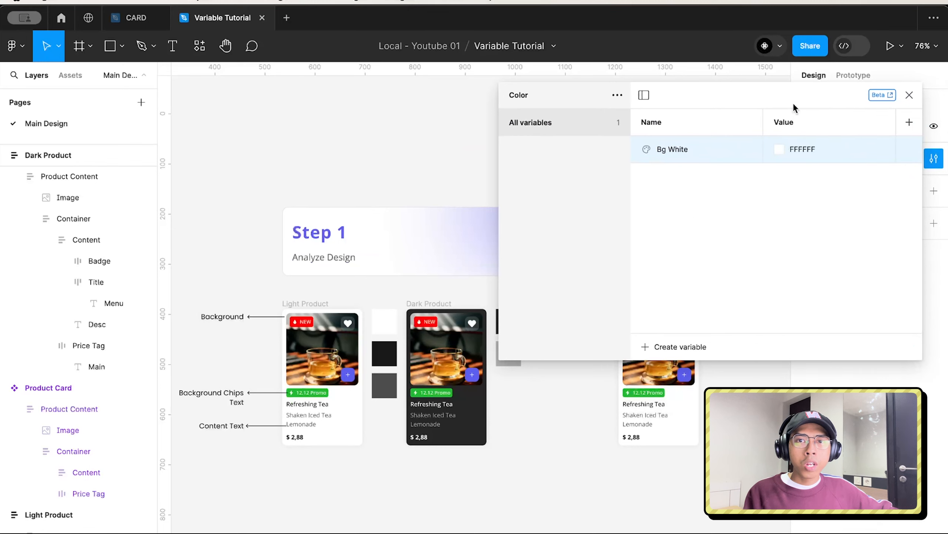
Create a second color variable named Bg Dark
{"action": "left_click", "coordinate": [680, 347]}
{"action": "left_click", "coordinate": [698, 375]}
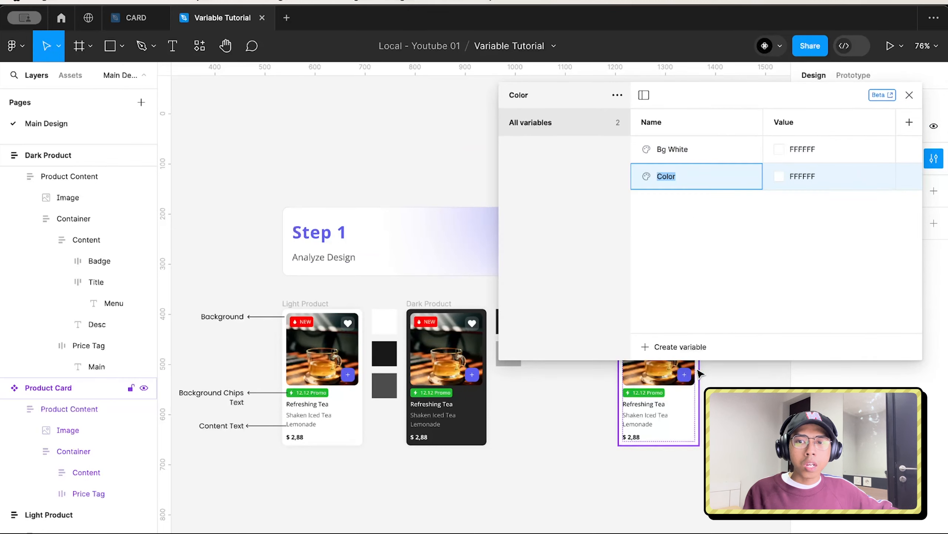
{"action": "type", "text": "Bg "}
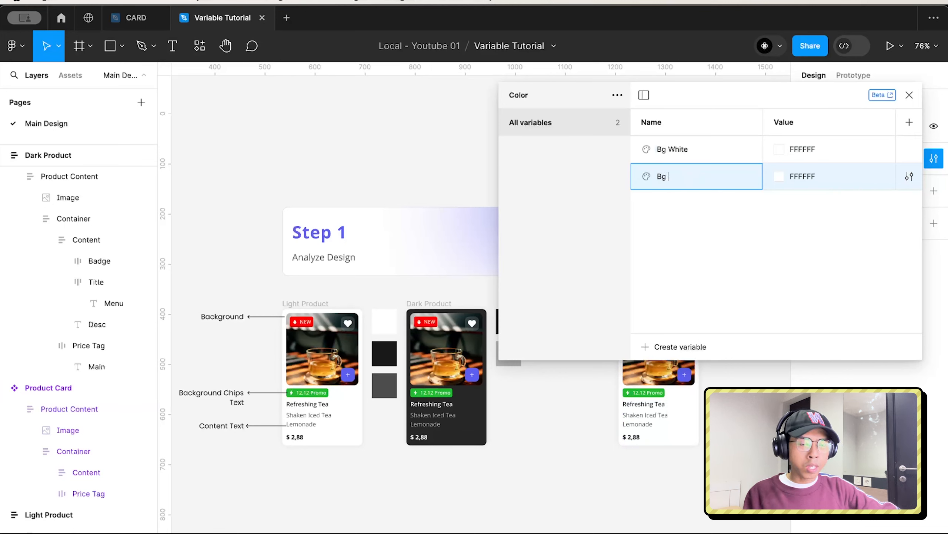
{"action": "type", "text": "Dark"}
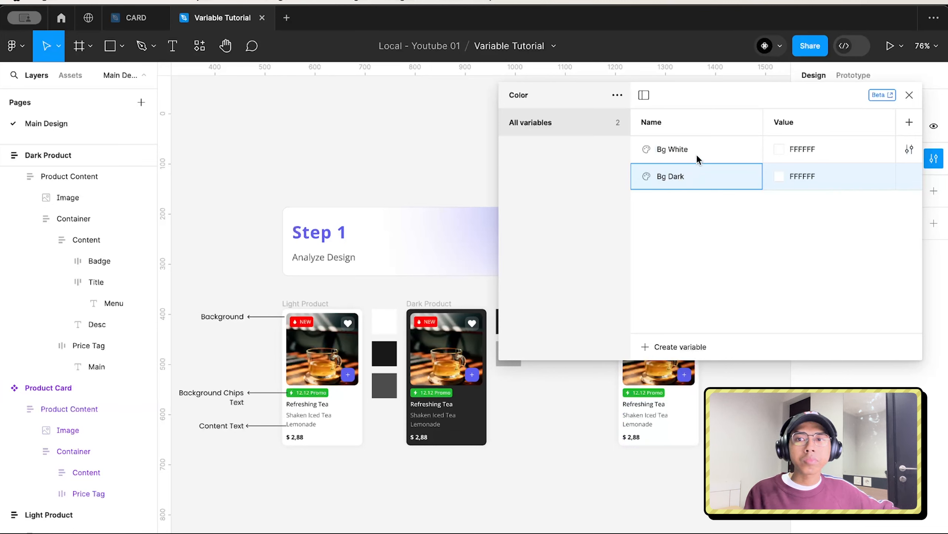
Set the Bg Dark variable's value to 191919 by sampling the near-black swatch beside the light product card
{"action": "left_click", "coordinate": [803, 177]}
{"action": "left_click", "coordinate": [780, 176]}
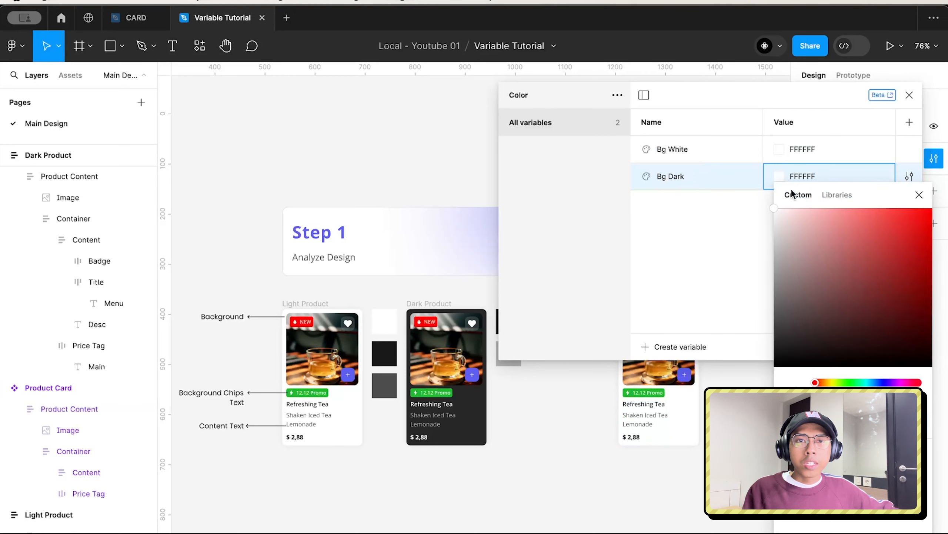
{"action": "left_click", "coordinate": [792, 384]}
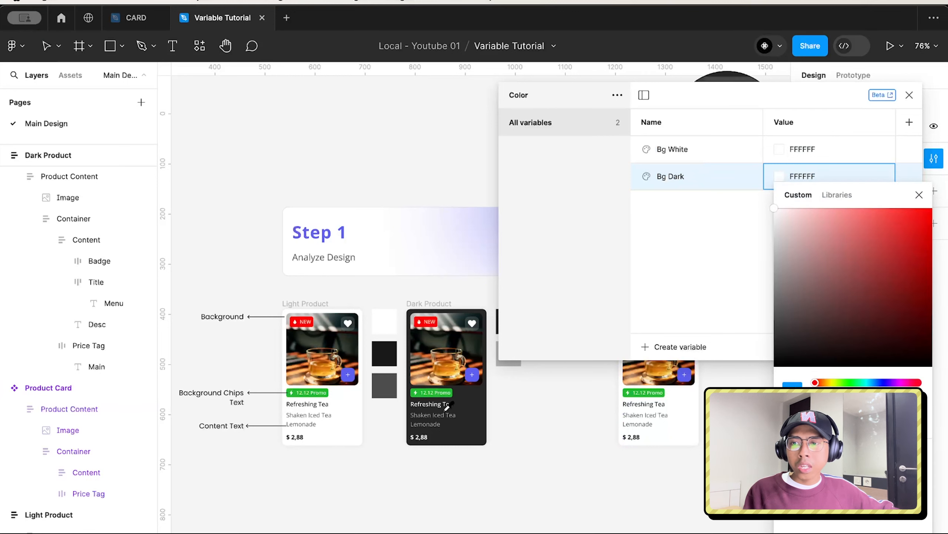
{"action": "scroll", "coordinate": [429, 379], "scroll_direction": "right", "scroll_amount": 5}
{"action": "left_click", "coordinate": [312, 338]}
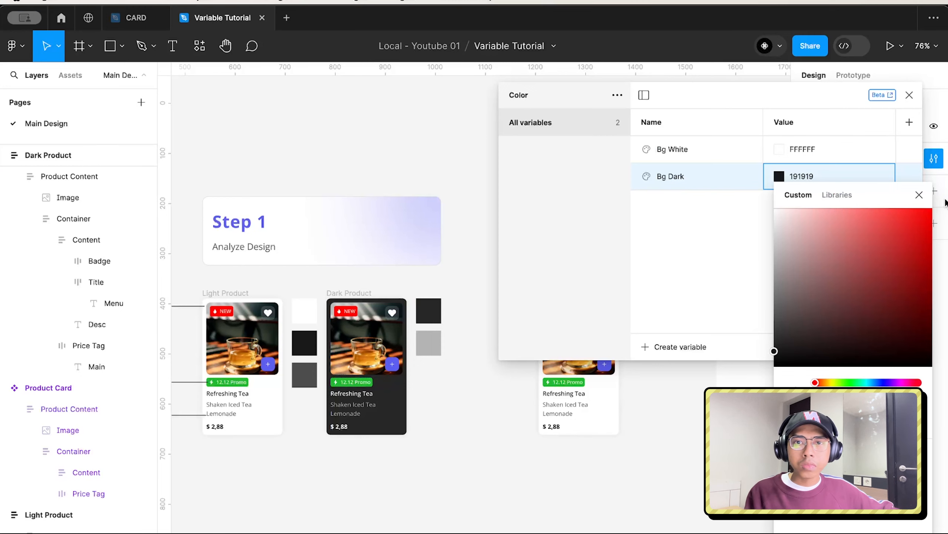
{"action": "left_click", "coordinate": [919, 194]}
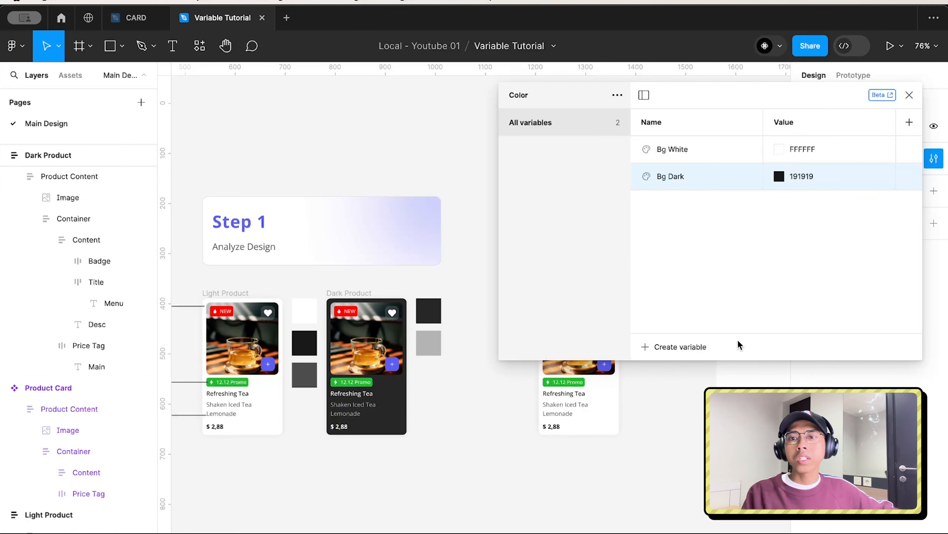
Create a color variable named Dark 1 and sample 4D4D4D from the dark gray swatch beside the light product card
{"action": "left_click", "coordinate": [678, 348]}
{"action": "left_click", "coordinate": [680, 345]}
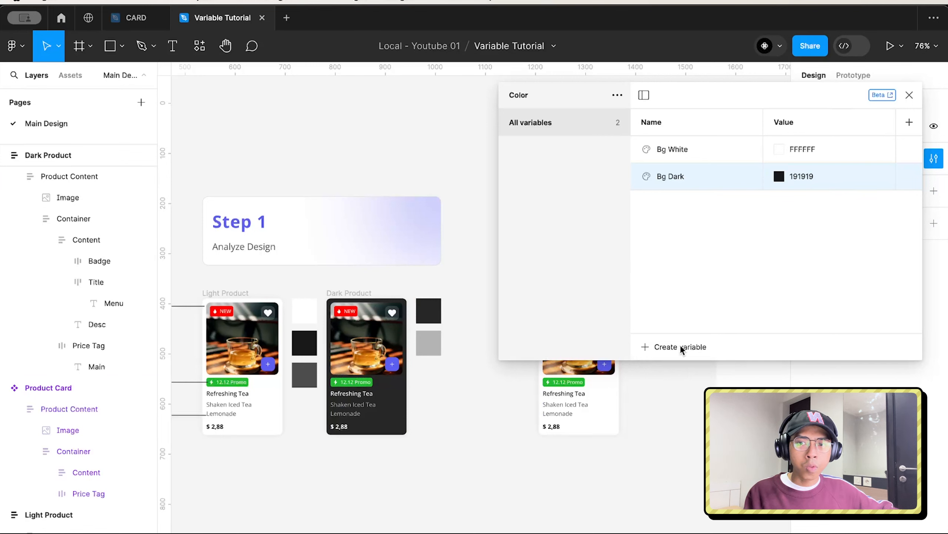
{"action": "left_click", "coordinate": [677, 347]}
{"action": "left_click", "coordinate": [672, 366]}
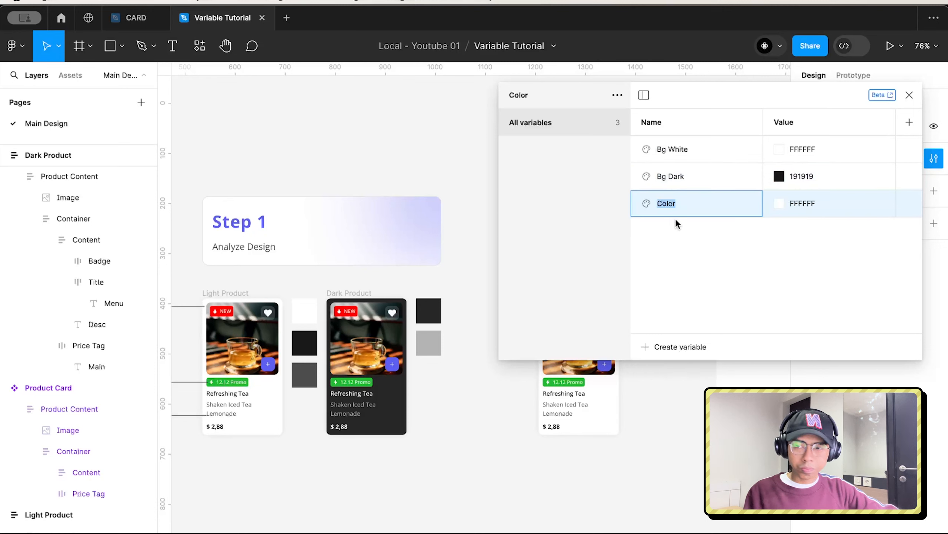
{"action": "type", "text": "Dar"}
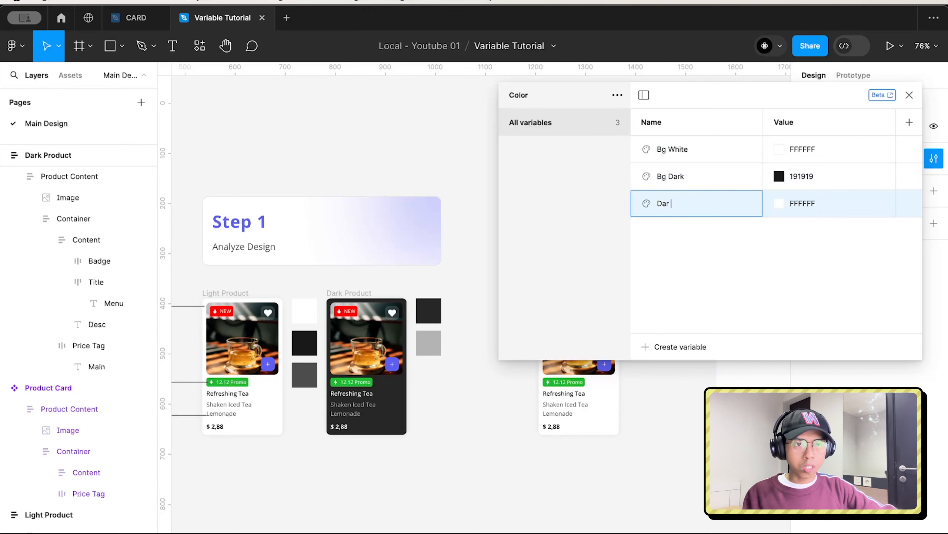
{"action": "type", "text": "k 1"}
{"action": "left_click", "coordinate": [780, 203]}
{"action": "key", "text": "i"}
{"action": "left_click", "coordinate": [304, 374]}
Create a color variable named Dark 2 with the value 272727
{"action": "left_click", "coordinate": [657, 352]}
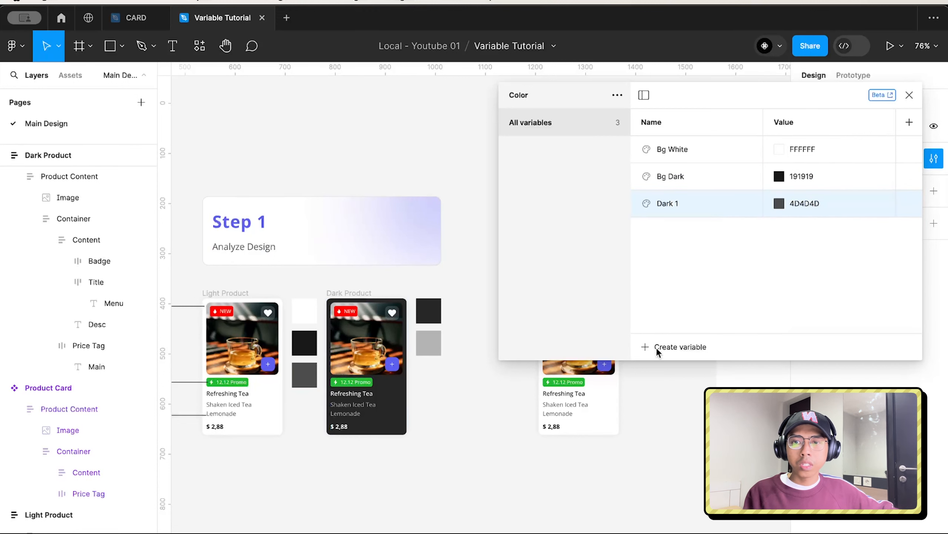
{"action": "left_click", "coordinate": [656, 369]}
{"action": "type", "text": "Dark 2"}
{"action": "left_click", "coordinate": [779, 230]}
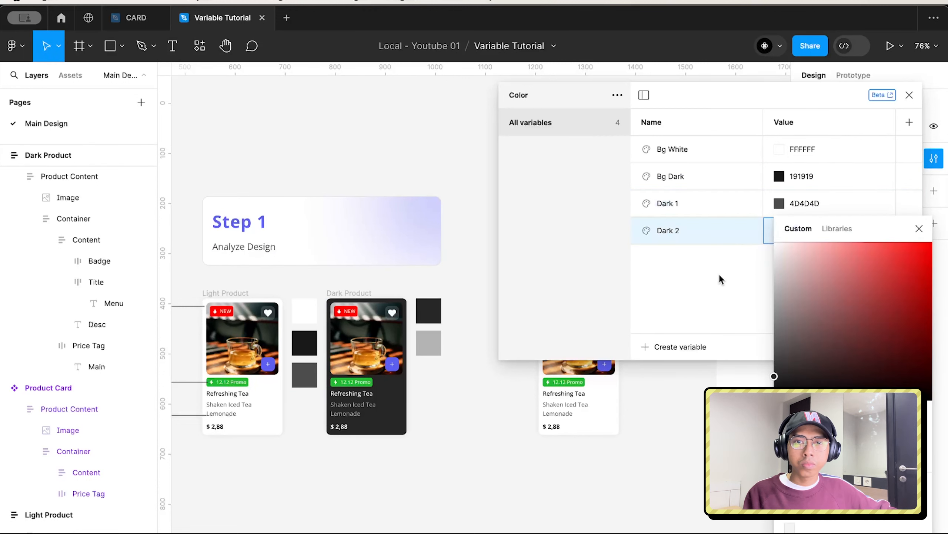
{"action": "left_click", "coordinate": [721, 295]}
Create a color variable named Gray 1 and sample B5B3B3 from the light gray swatch beside the dark product card
{"action": "left_click", "coordinate": [657, 347]}
{"action": "left_click", "coordinate": [666, 373]}
{"action": "type", "text": "Gray 1"}
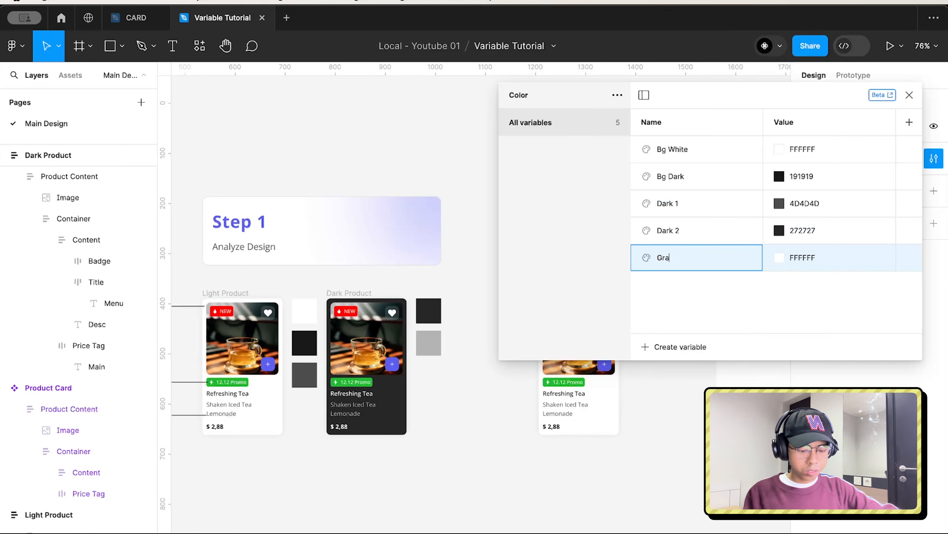
{"action": "left_click", "coordinate": [779, 258]}
{"action": "key", "text": "i"}
{"action": "left_click", "coordinate": [433, 341]}
{"action": "left_click", "coordinate": [724, 314]}
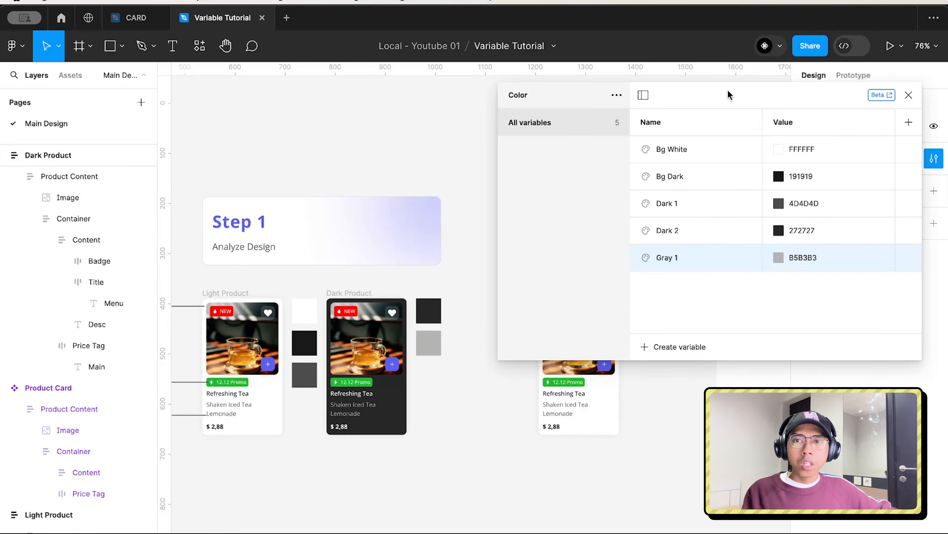